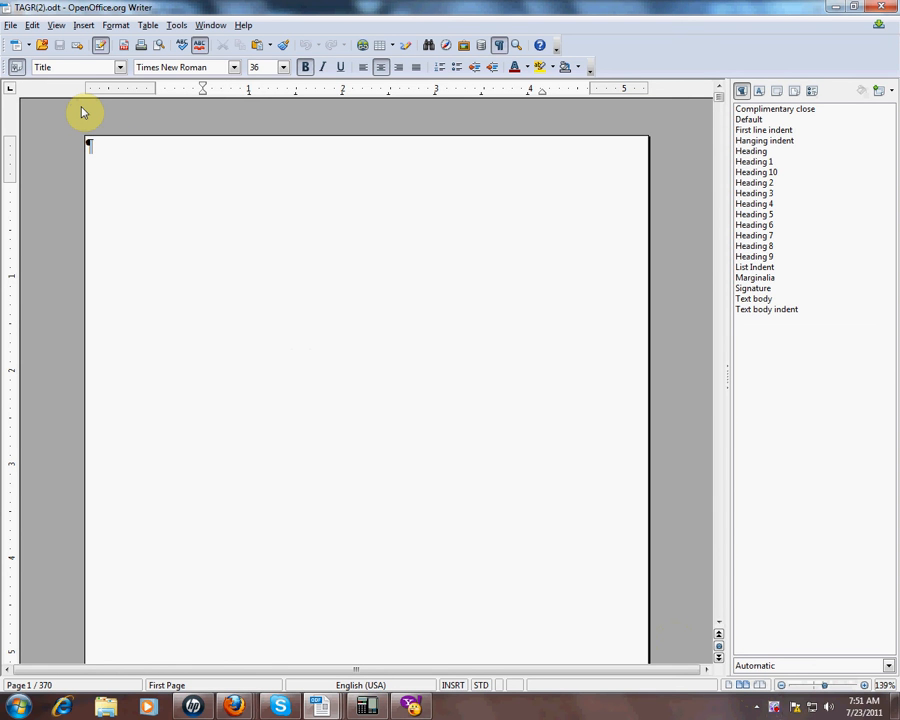
# Step: Open the File menu to begin opening another document
pyautogui.click(11, 27)
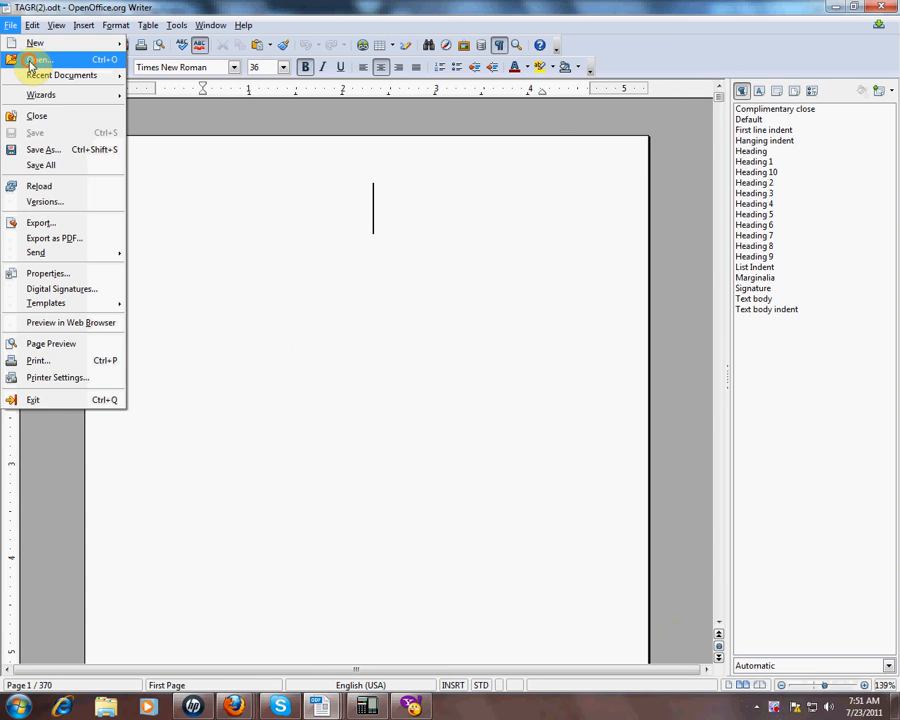
# Step: In the Open dialog, select Powerfirmations_Temp_Male from the Downloads folder
pyautogui.click(30, 60)
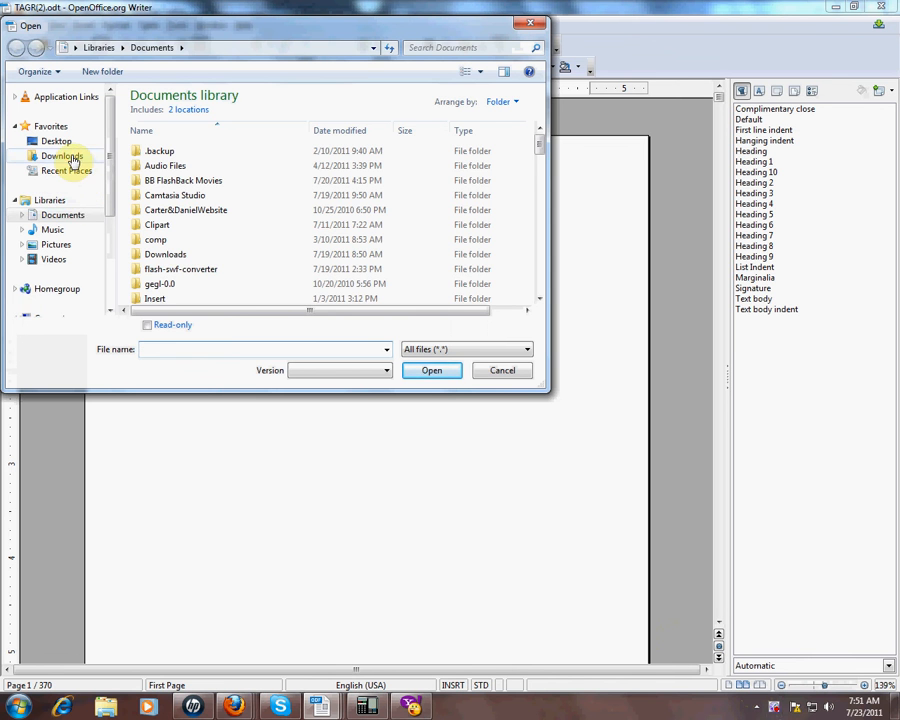
pyautogui.click(72, 157)
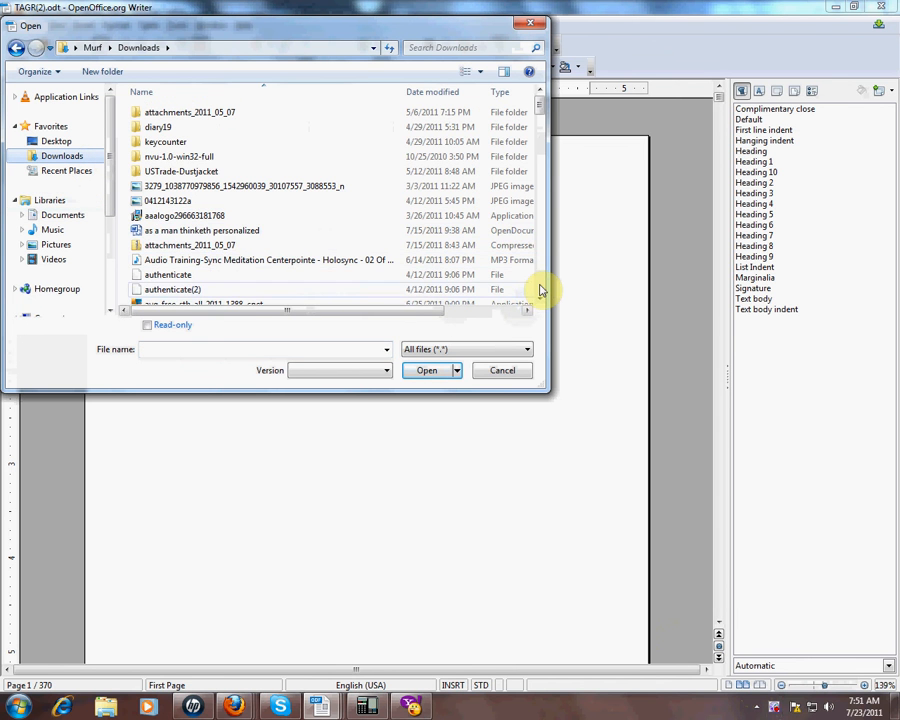
pyautogui.scroll(-4, 536, 288)
pyautogui.scroll(-4, 540, 290)
pyautogui.scroll(-4, 540, 288)
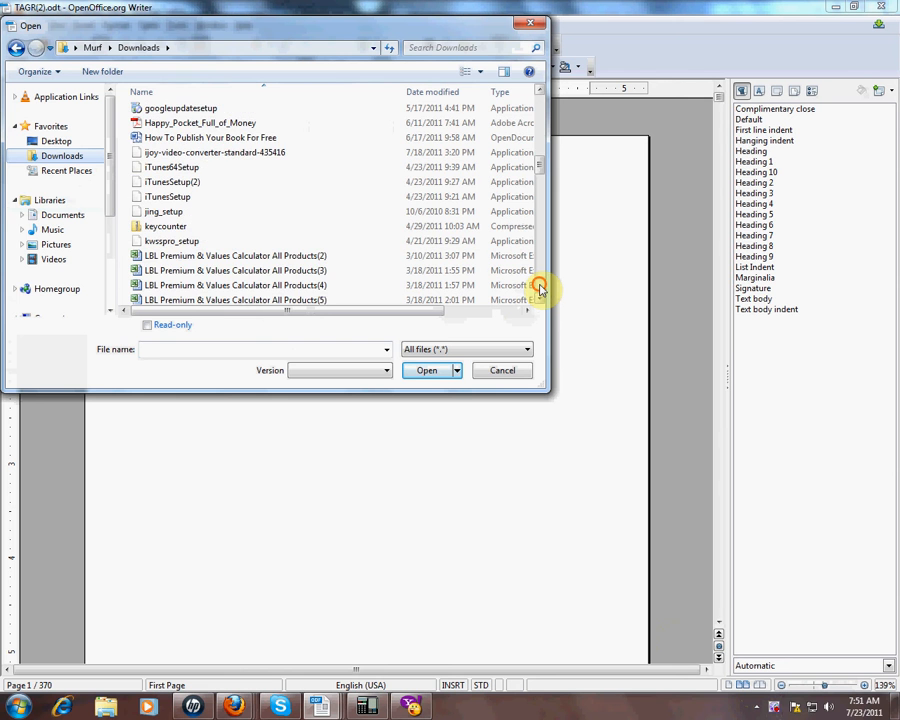
pyautogui.click(540, 288)
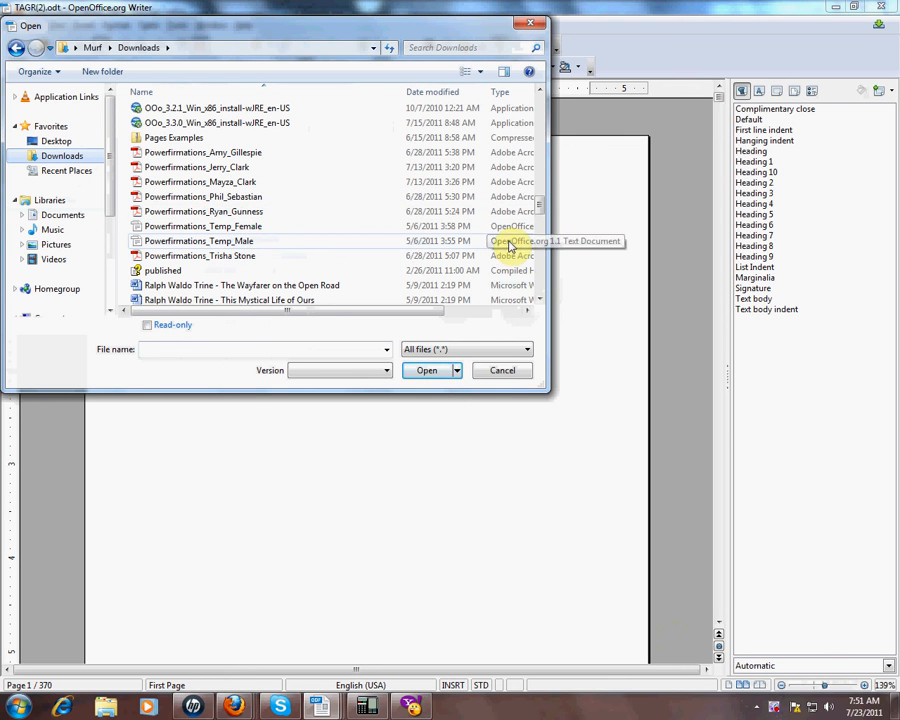
pyautogui.click(230, 245)
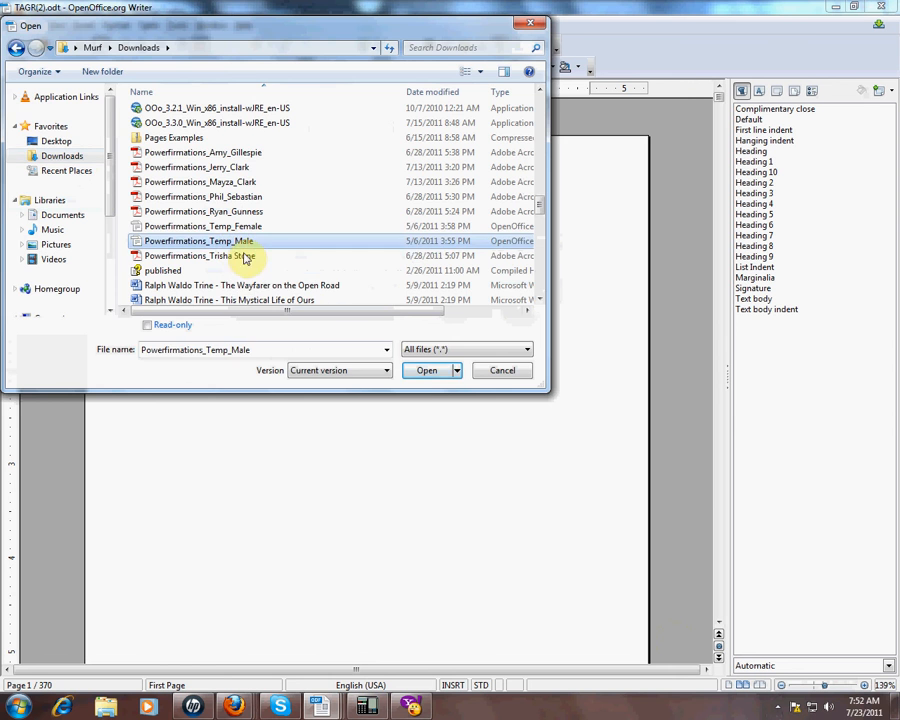
# Step: Open Powerfirmations_Temp_Male and look over its title and dedication pages
pyautogui.click(425, 369)
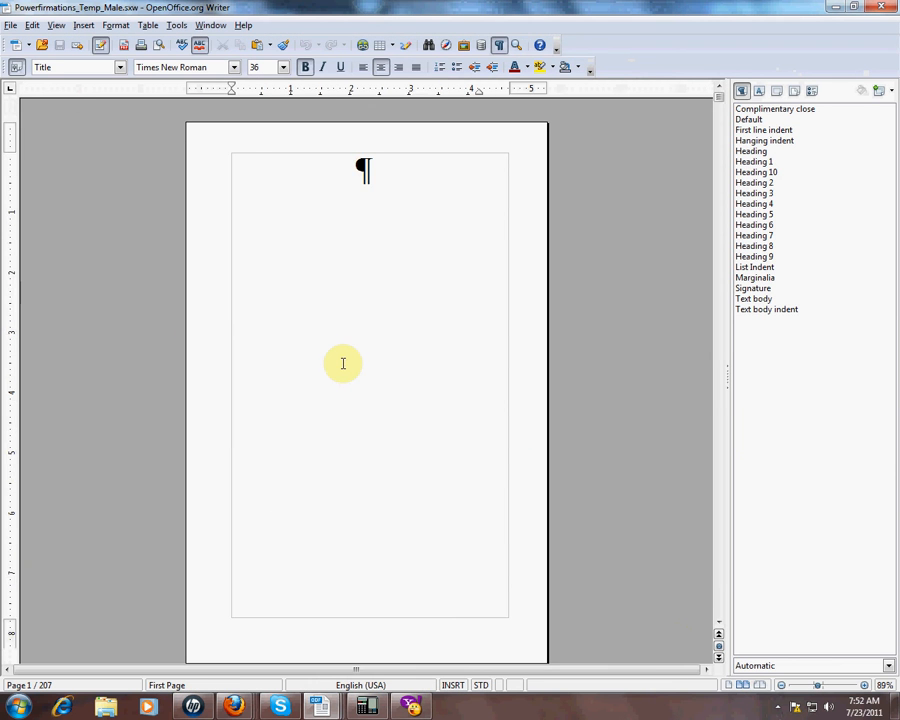
pyautogui.scroll(-10, 343, 362)
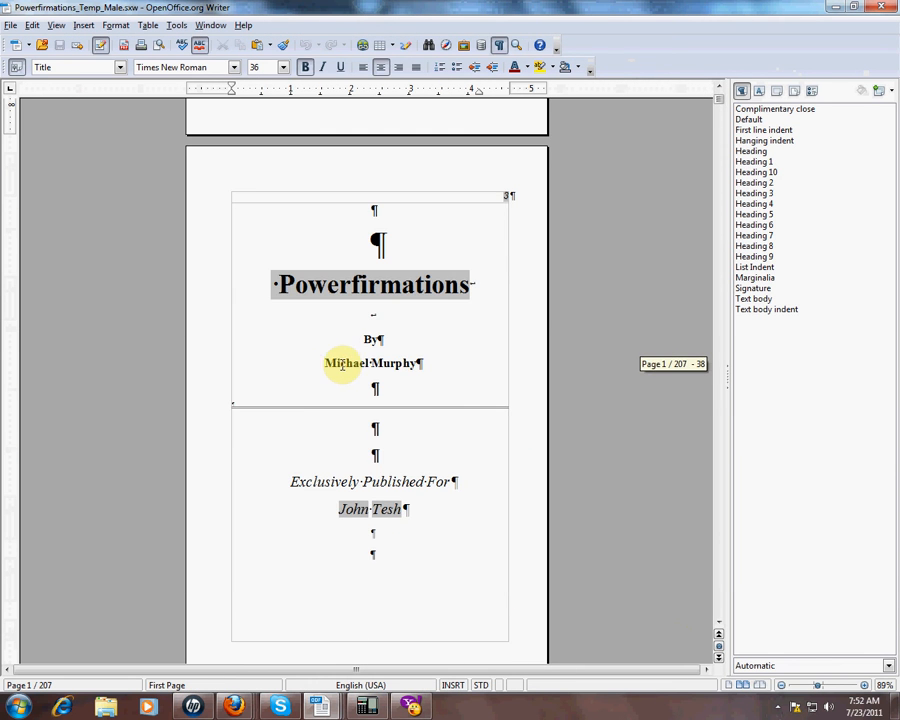
pyautogui.scroll(-3, 295, 373)
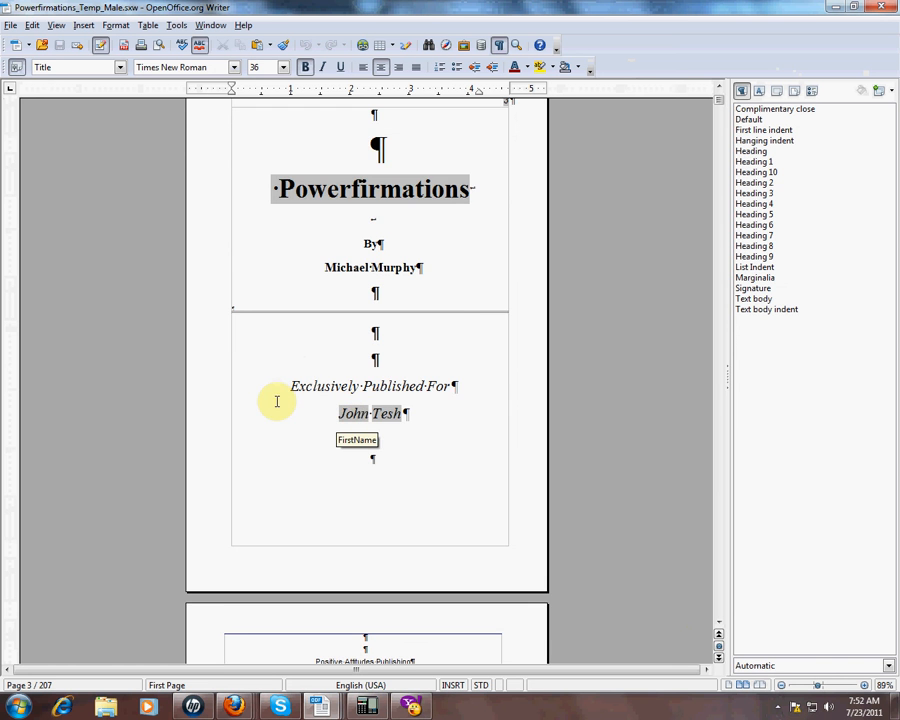
pyautogui.scroll(2, 263, 355)
pyautogui.scroll(6, 263, 355)
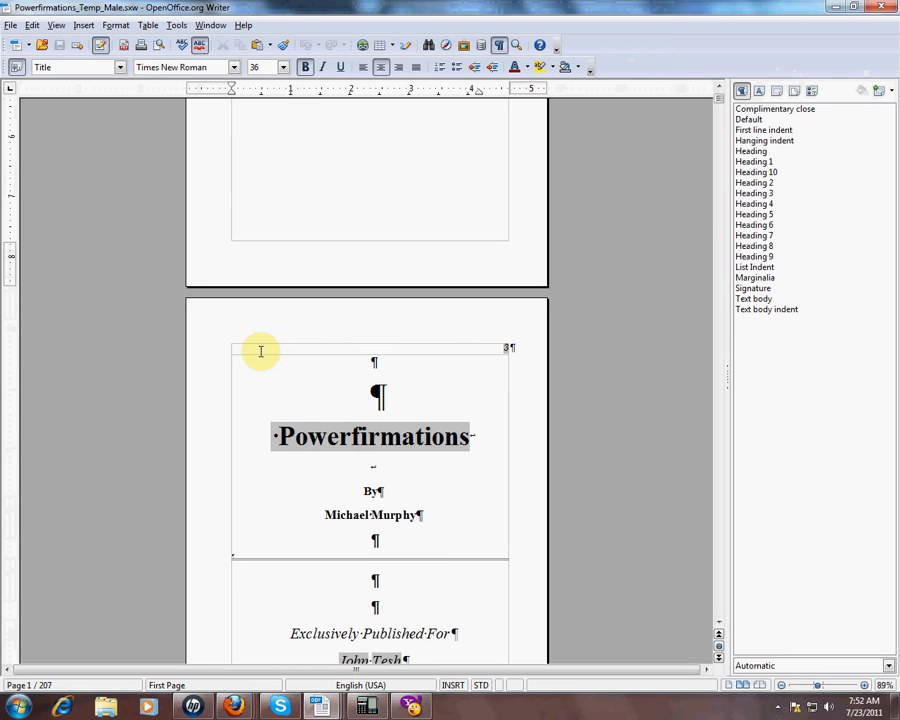
# Step: Replace the FirstName and LastName user field values with the recipient's first and last name
pyautogui.hotkey('ctrl', 'F2')
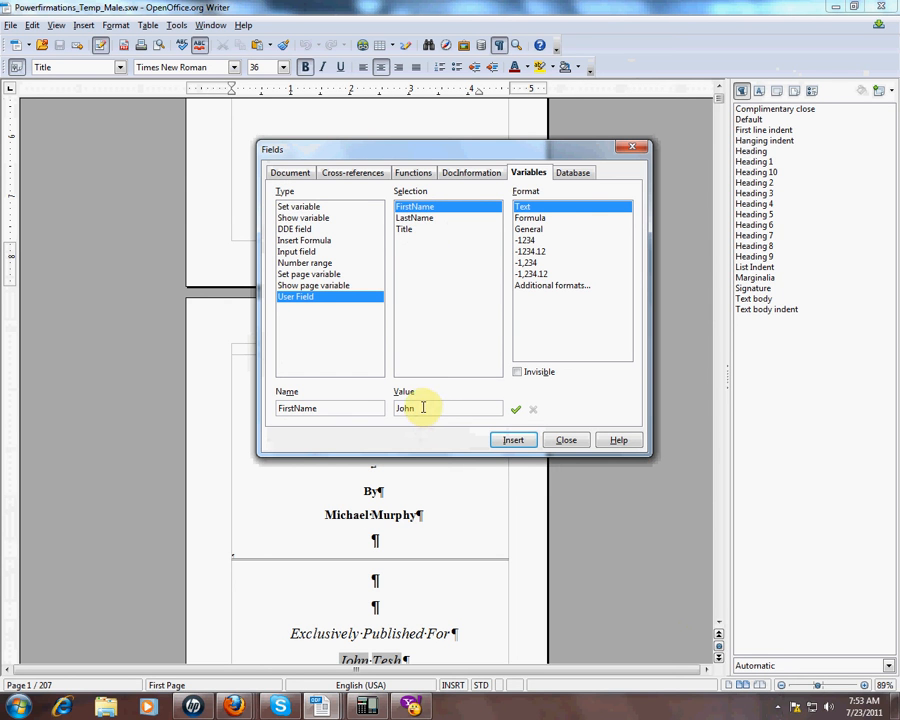
pyautogui.moveTo(422, 407); pyautogui.dragTo(381, 407)
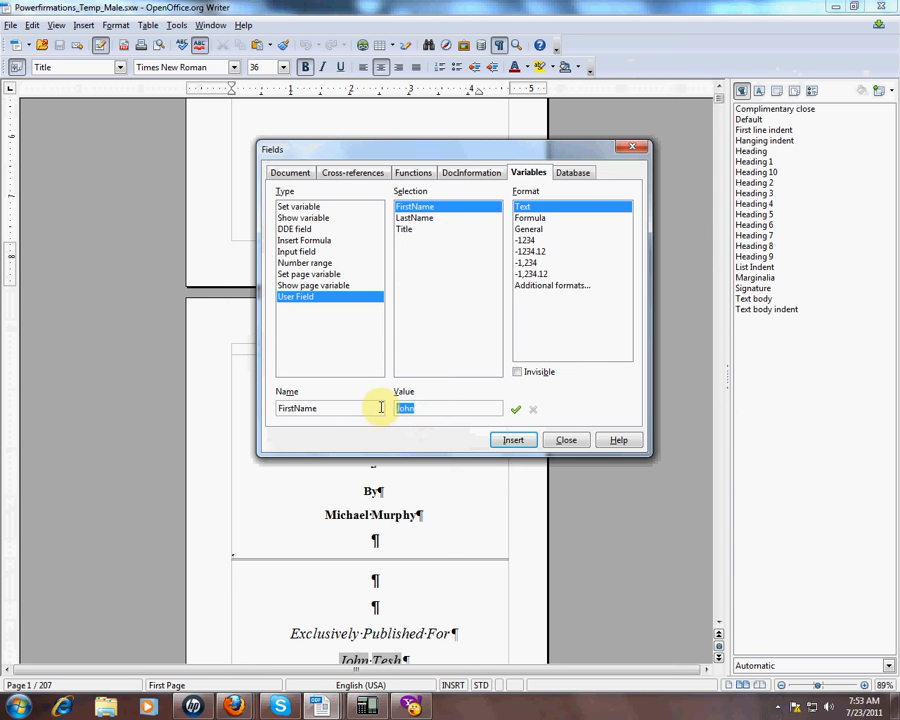
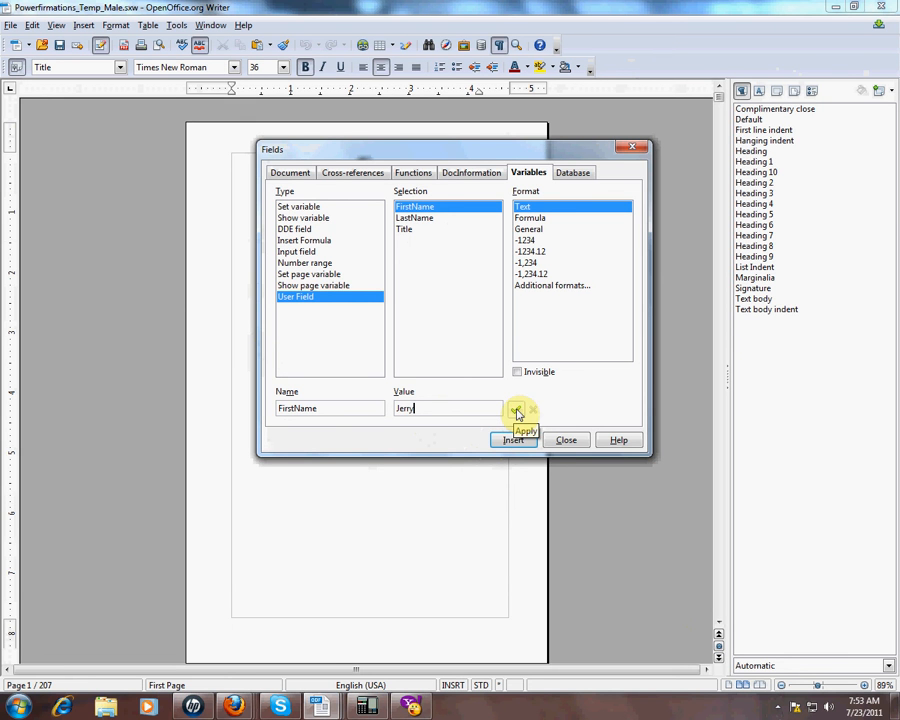
pyautogui.click(430, 219)
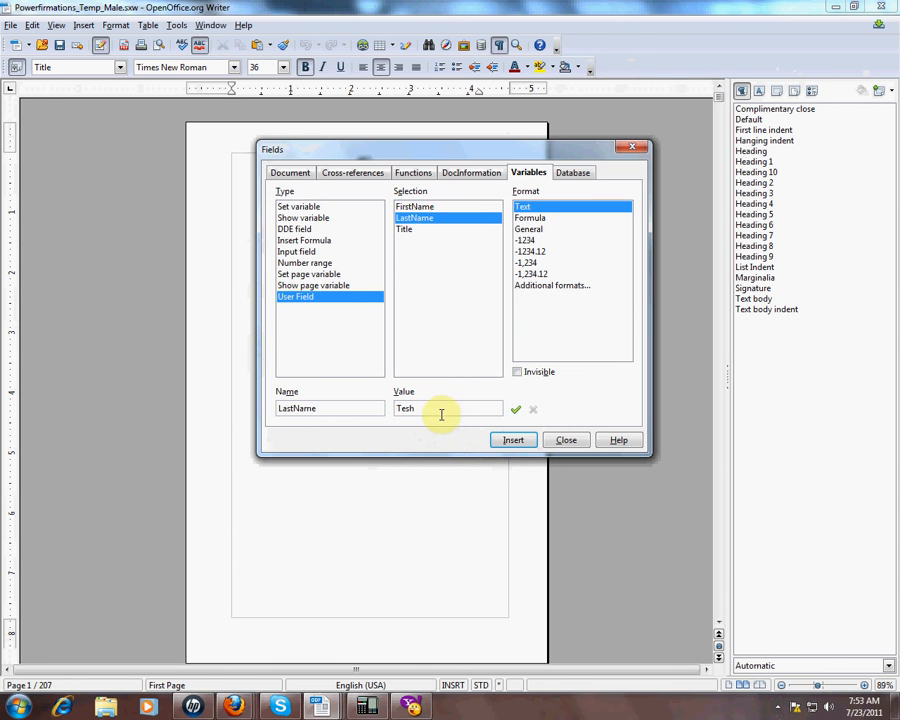
pyautogui.moveTo(436, 409); pyautogui.dragTo(310, 405)
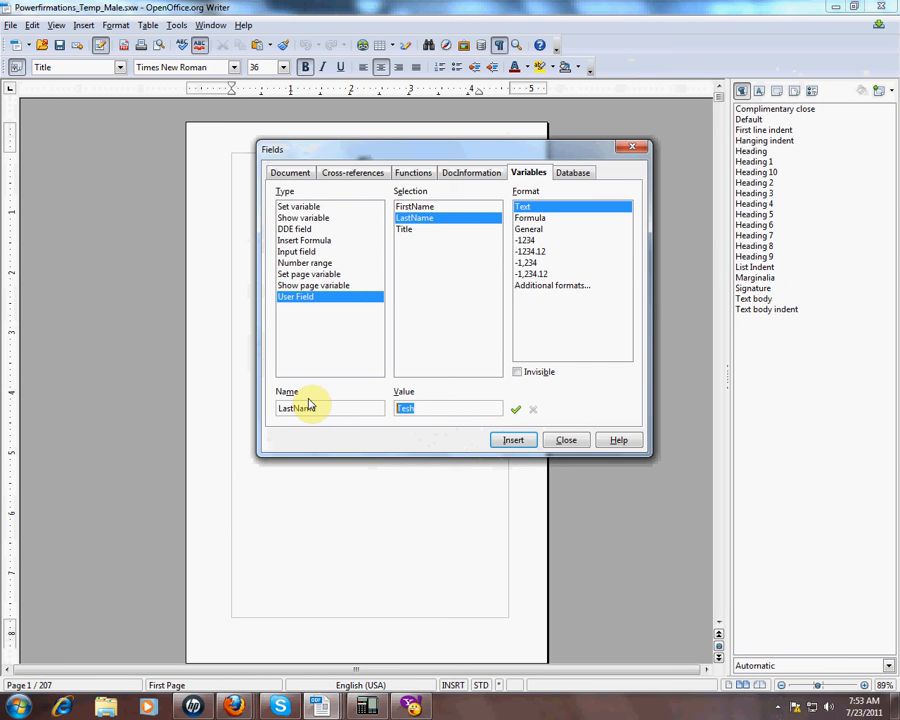
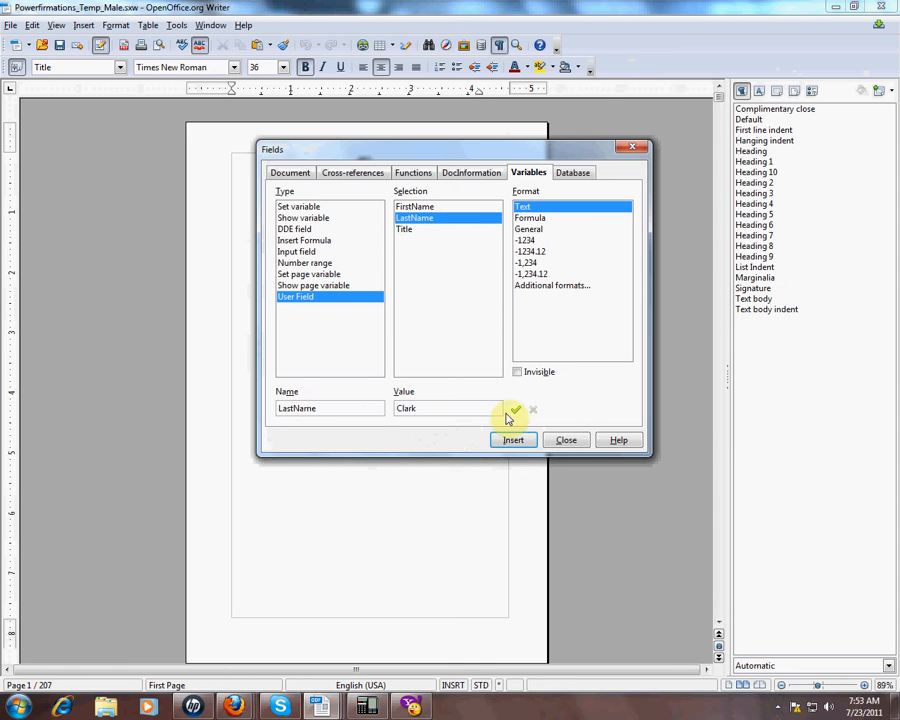
pyautogui.click(568, 439)
# Step: Scroll from page 11 down to Chapter 1 on page 26, checking the personalized text
pyautogui.scroll(-10, 345, 425)
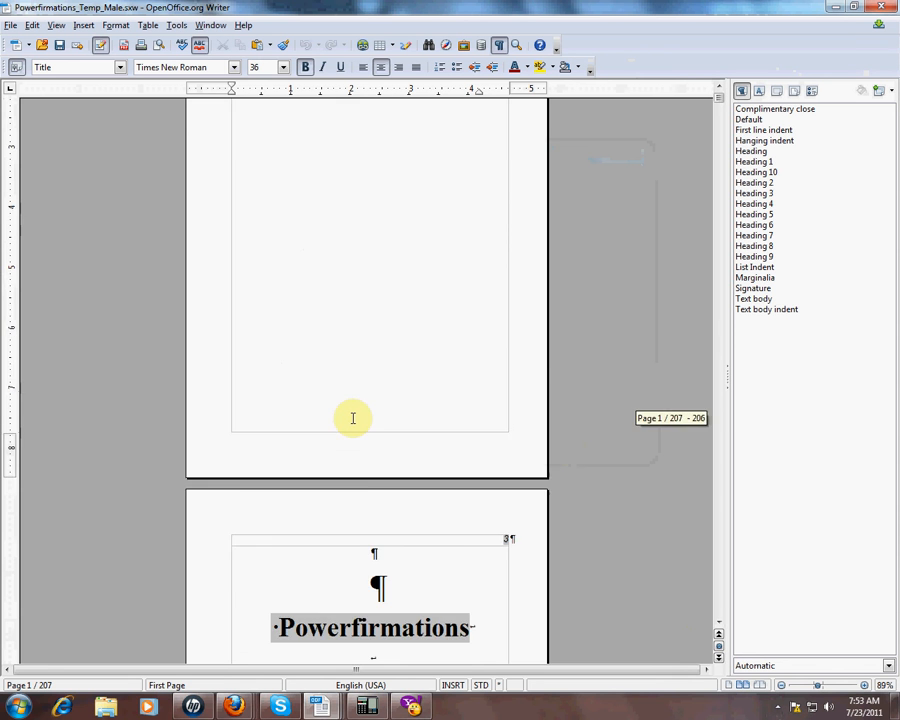
pyautogui.scroll(-1, 341, 413)
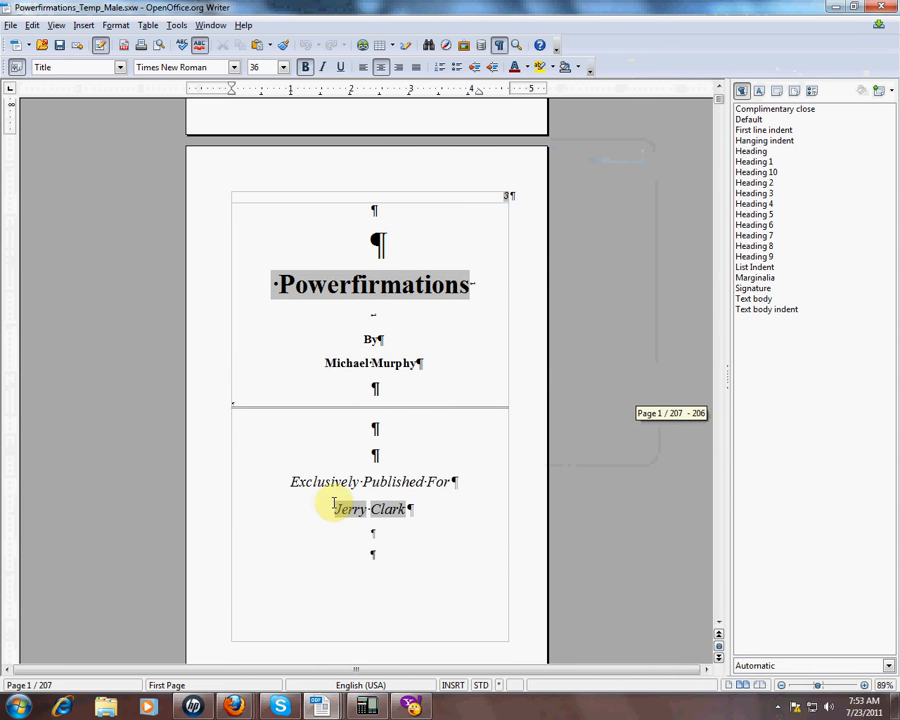
pyautogui.scroll(-12, 347, 462)
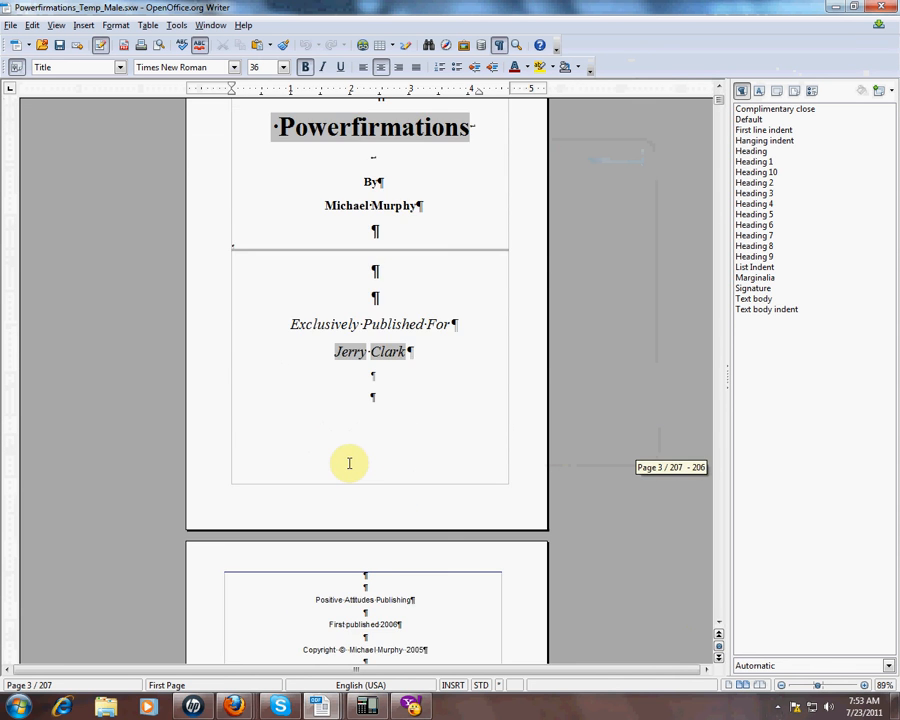
pyautogui.scroll(-10, 350, 465)
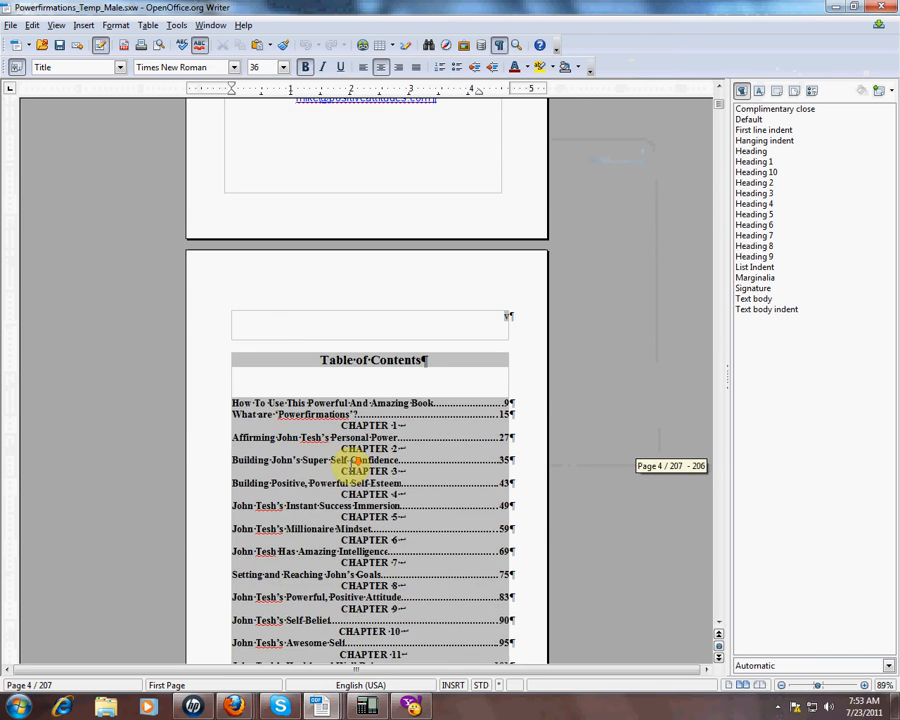
pyautogui.scroll(-3, 355, 462)
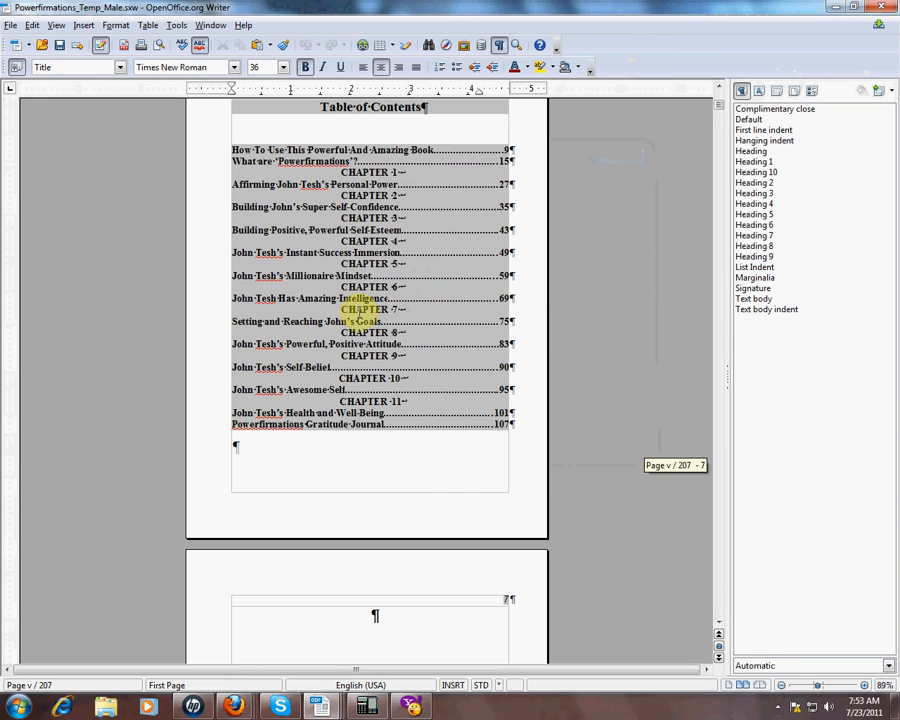
pyautogui.scroll(-15, 353, 477)
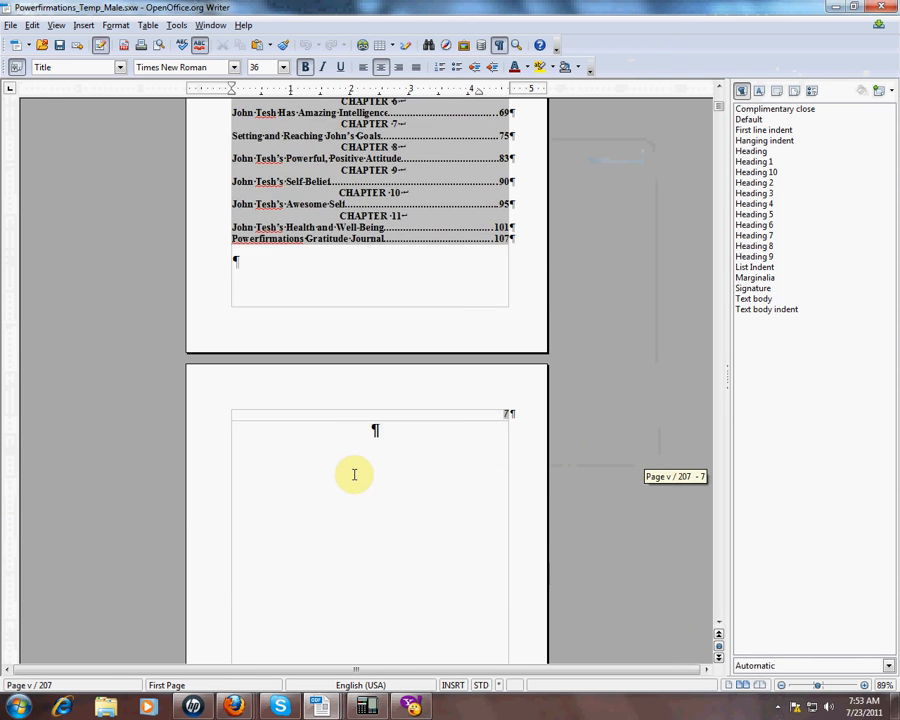
pyautogui.scroll(-12, 355, 472)
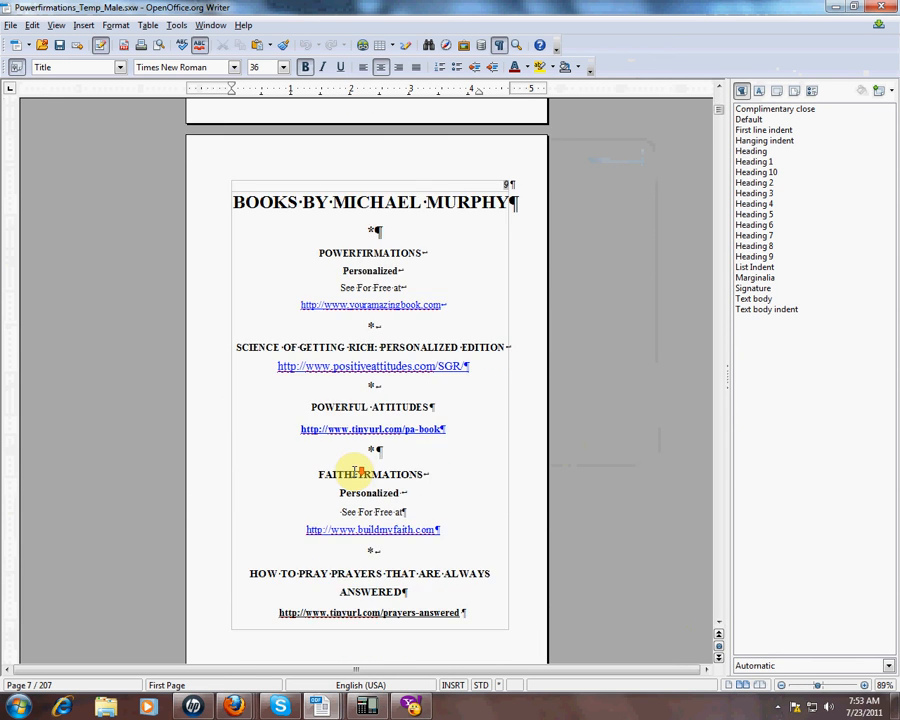
pyautogui.scroll(-8, 355, 470)
pyautogui.scroll(-15, 355, 470)
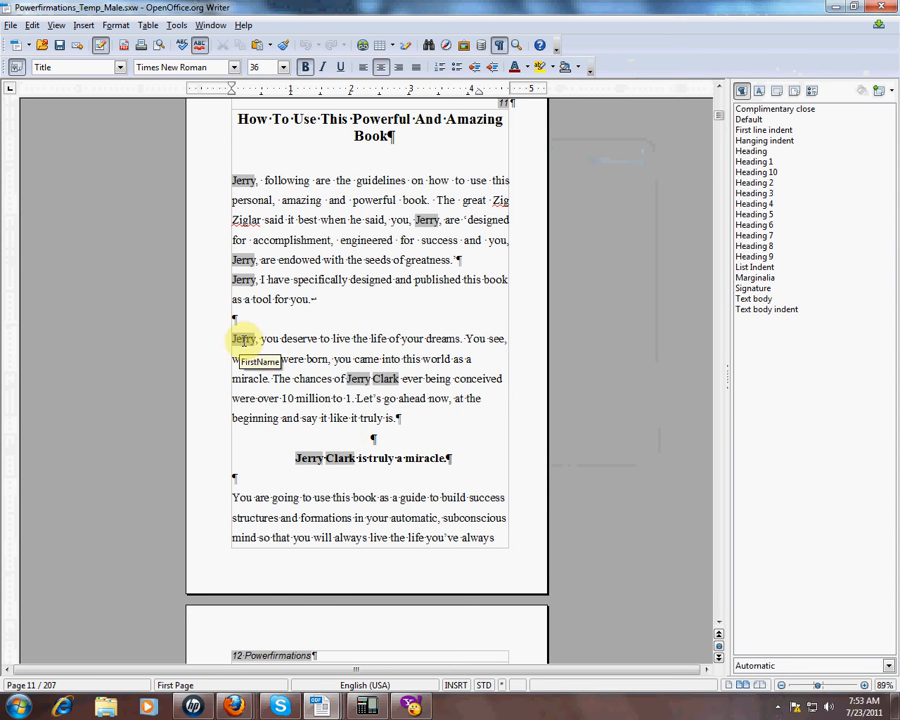
pyautogui.scroll(-15, 360, 490)
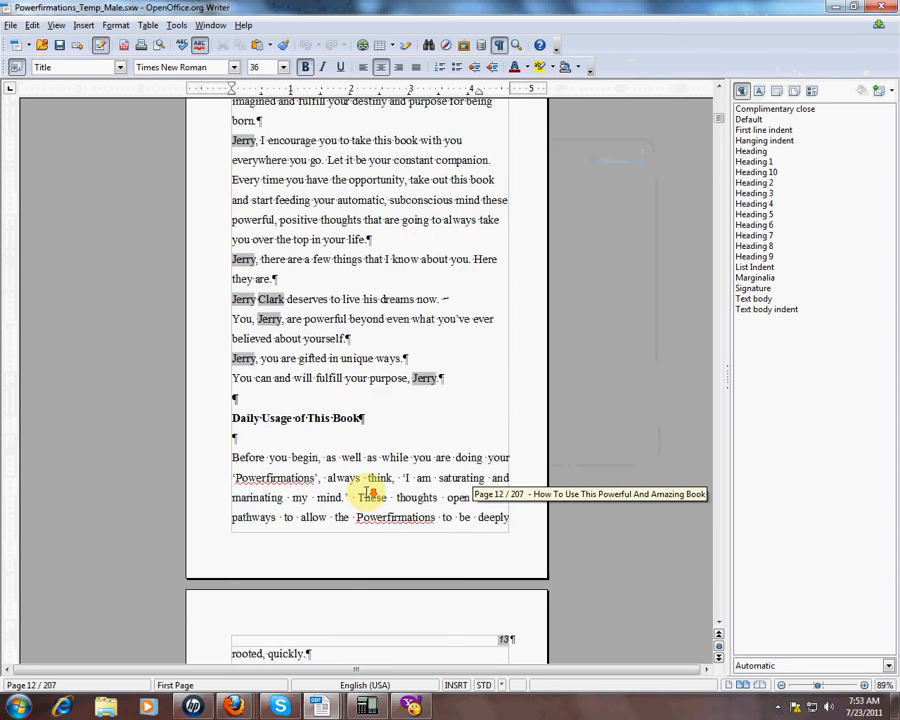
pyautogui.scroll(-20, 363, 492)
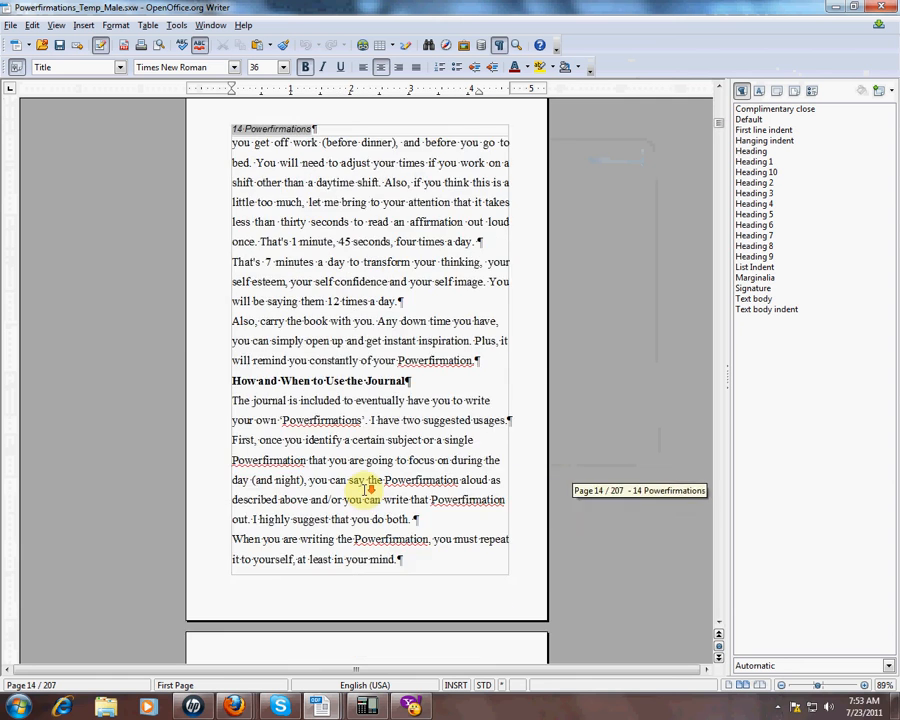
pyautogui.scroll(-20, 363, 494)
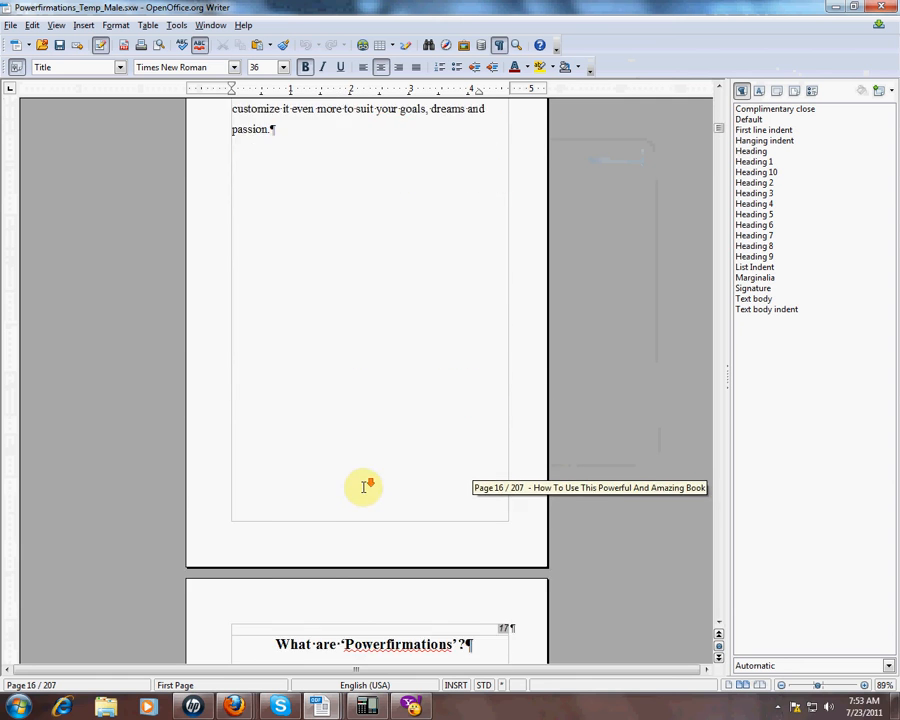
pyautogui.scroll(-20, 363, 492)
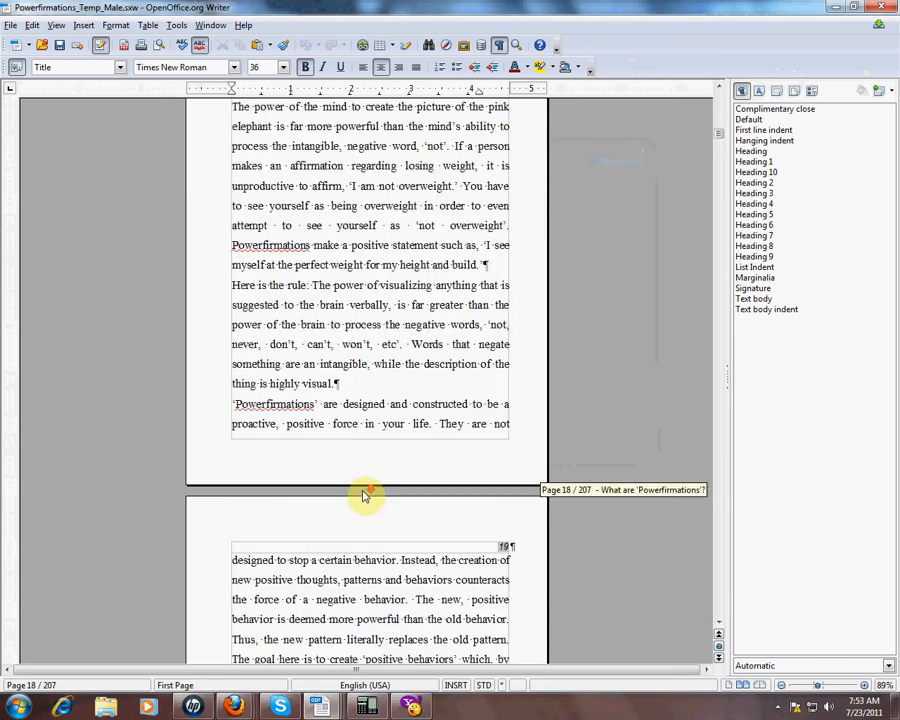
pyautogui.scroll(-20, 363, 490)
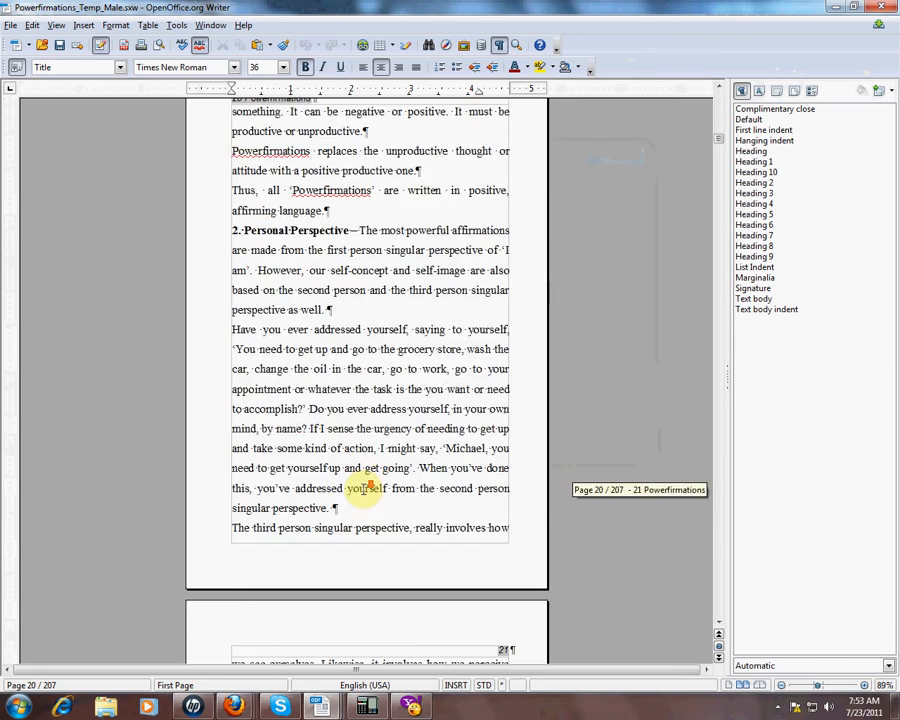
pyautogui.scroll(-20, 363, 492)
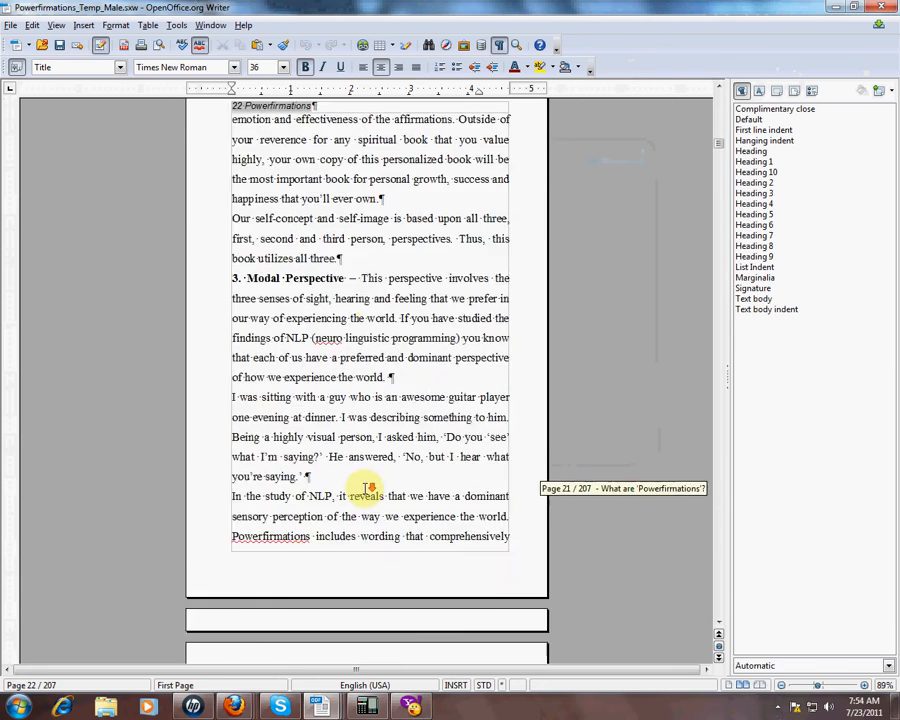
pyautogui.scroll(-20, 365, 487)
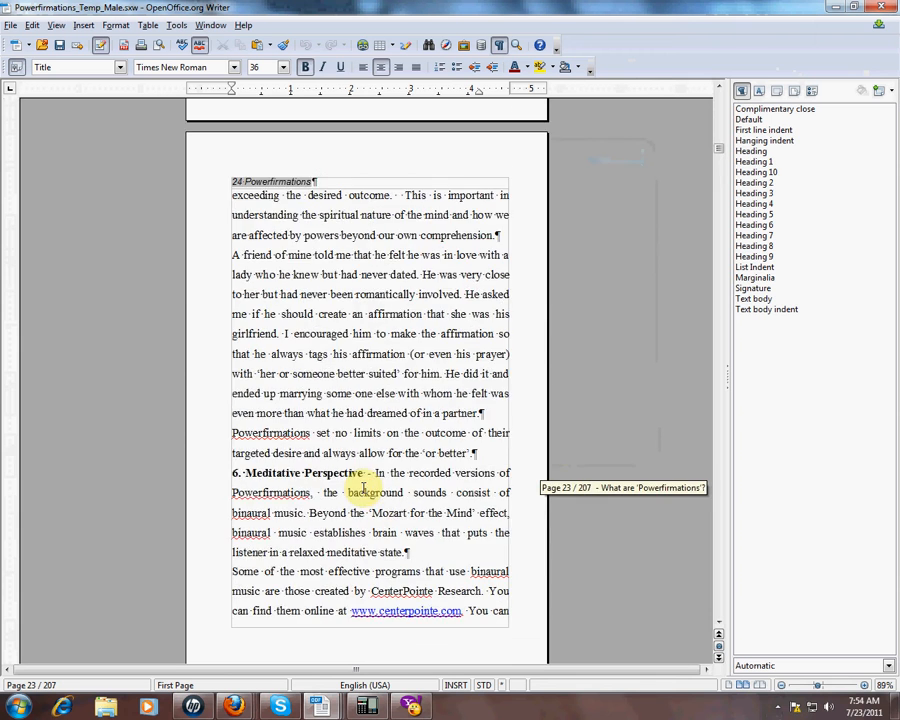
pyautogui.scroll(-15, 363, 487)
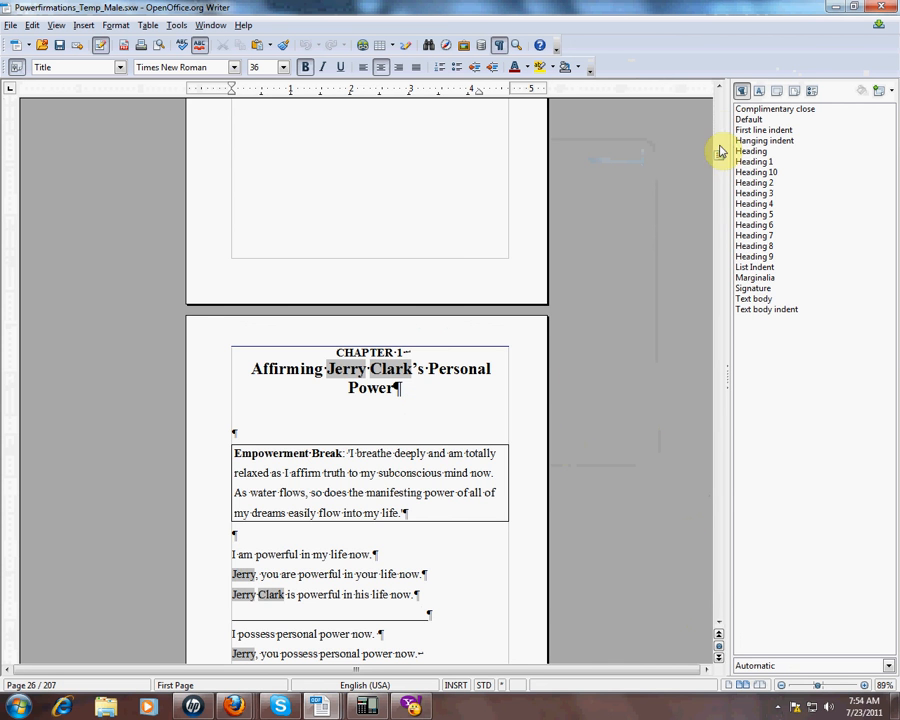
# Step: Return to the top of the book and bring the page 4 Table of Contents into view
pyautogui.moveTo(719, 149); pyautogui.dragTo(713, 104)
pyautogui.scroll(-15, 415, 365)
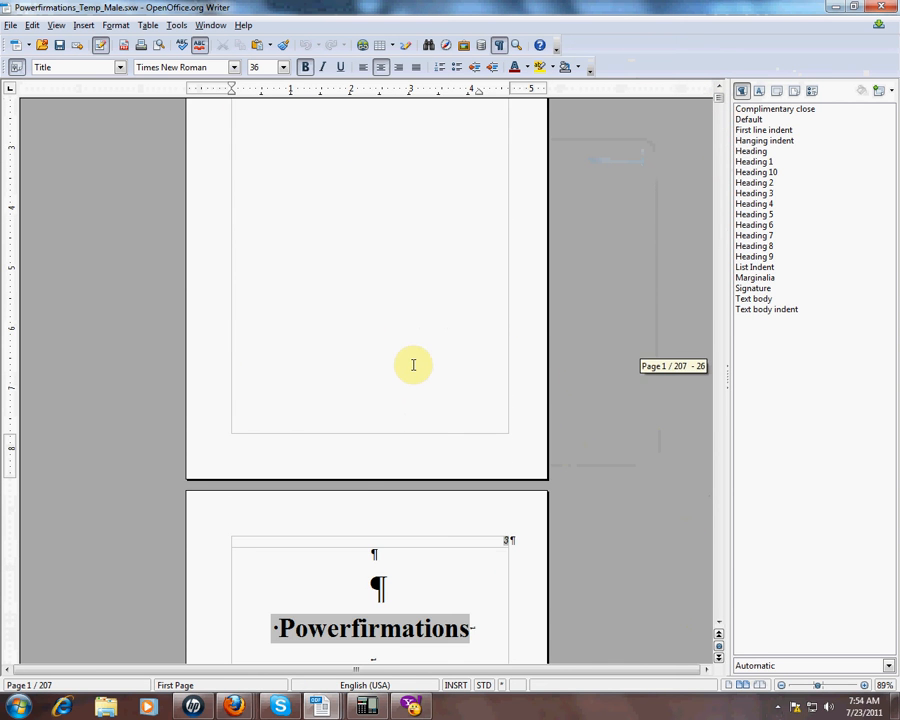
pyautogui.scroll(-4, 413, 365)
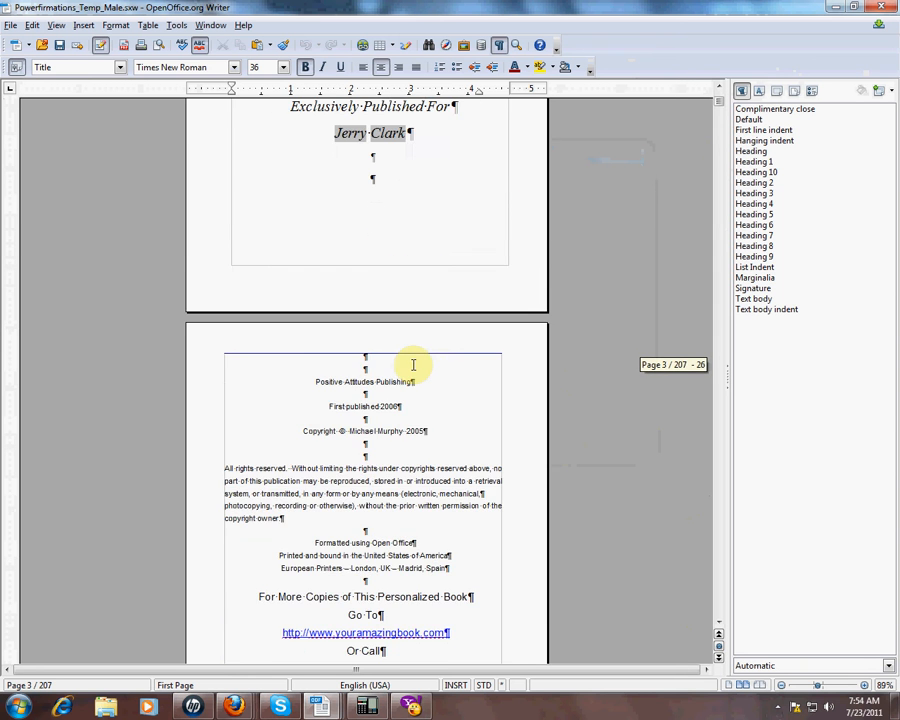
pyautogui.scroll(-14, 413, 365)
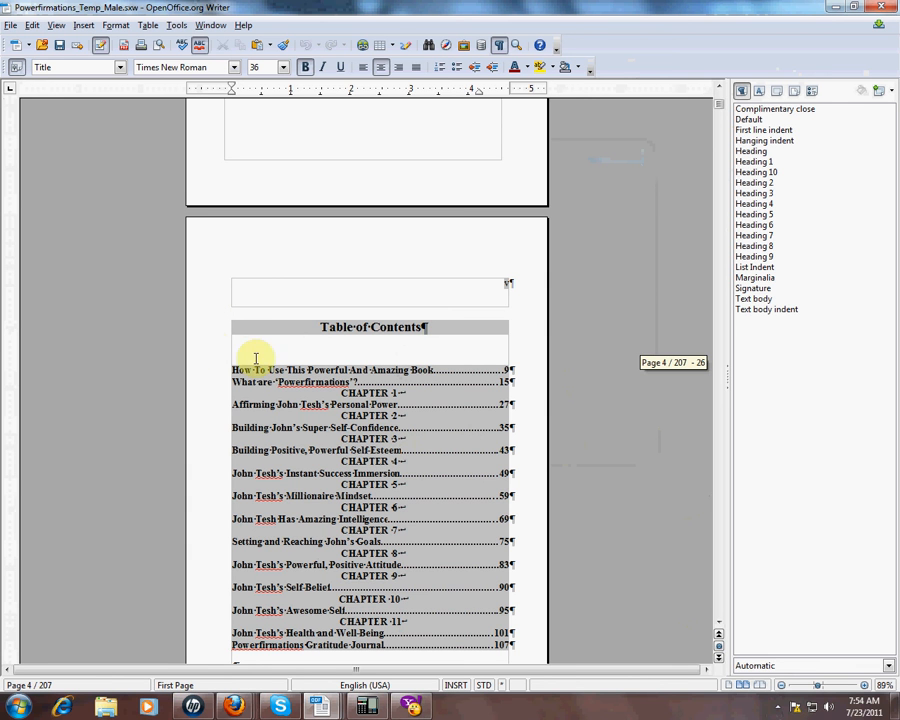
# Step: Update the Table of Contents so it shows the new name and revised page numbers
pyautogui.click(328, 427)
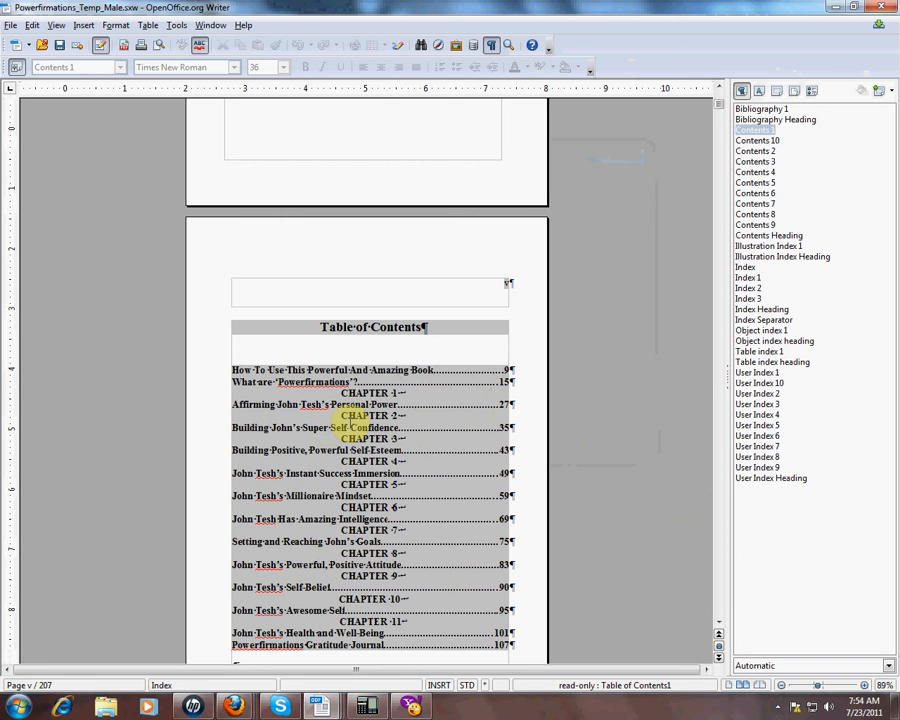
pyautogui.rightClick(350, 424)
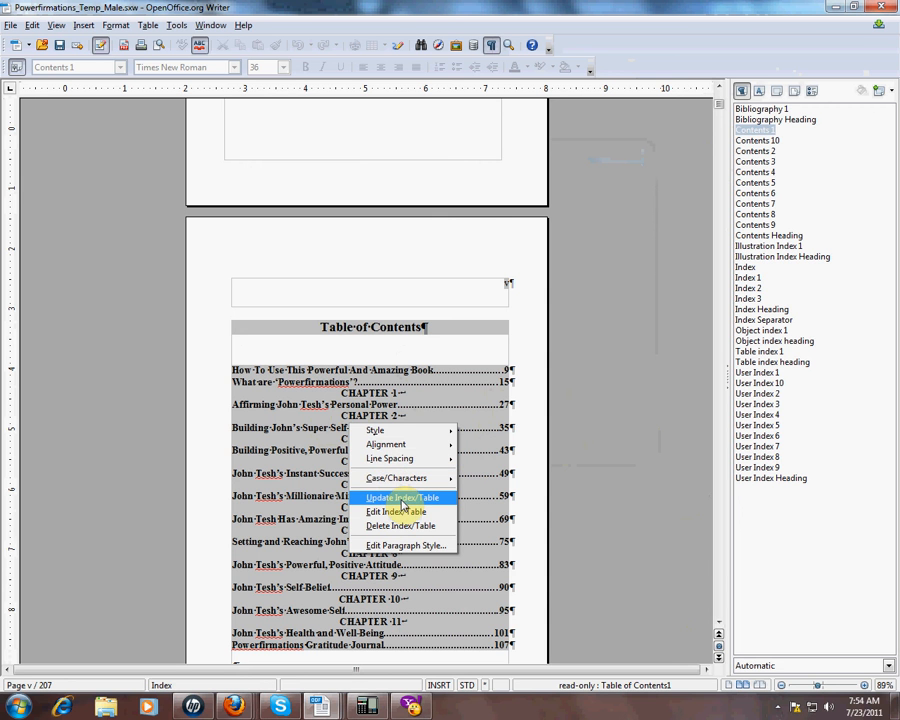
pyautogui.click(402, 499)
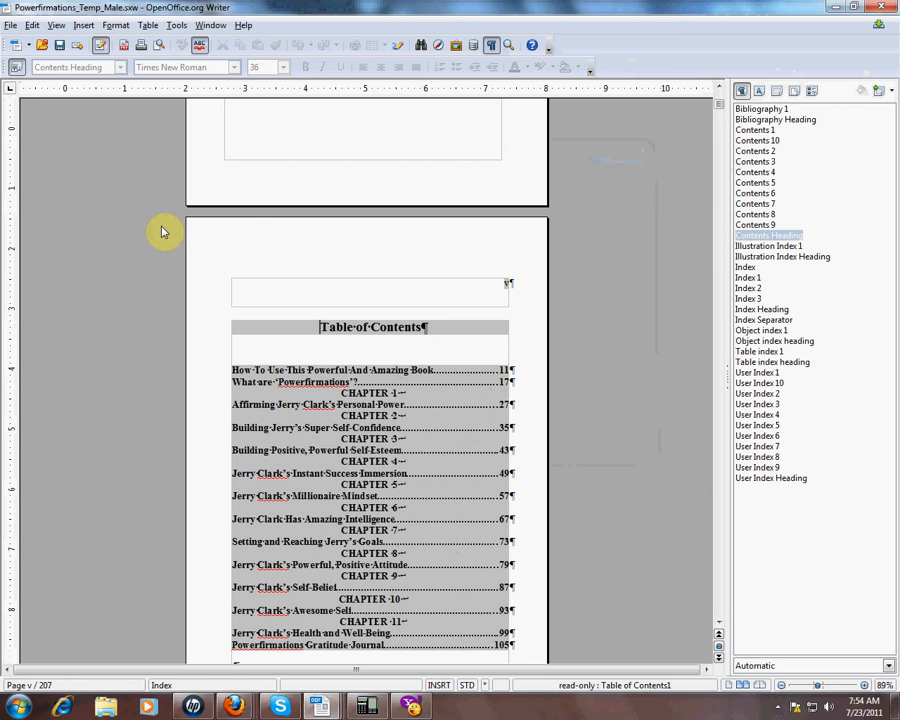
# Step: Choose Export as PDF from the File menu
pyautogui.click(10, 25)
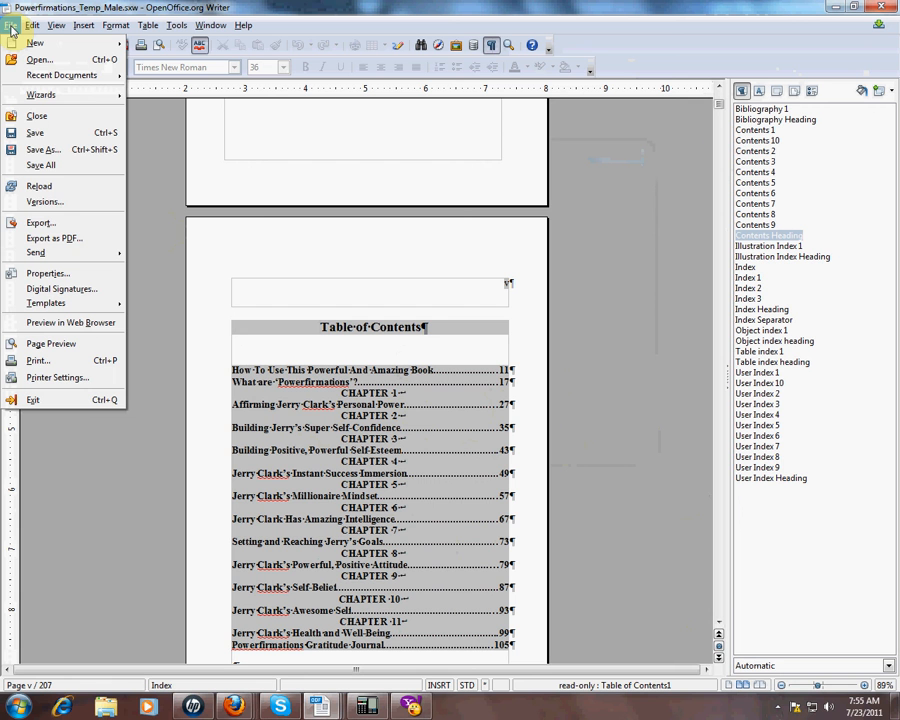
pyautogui.click(73, 243)
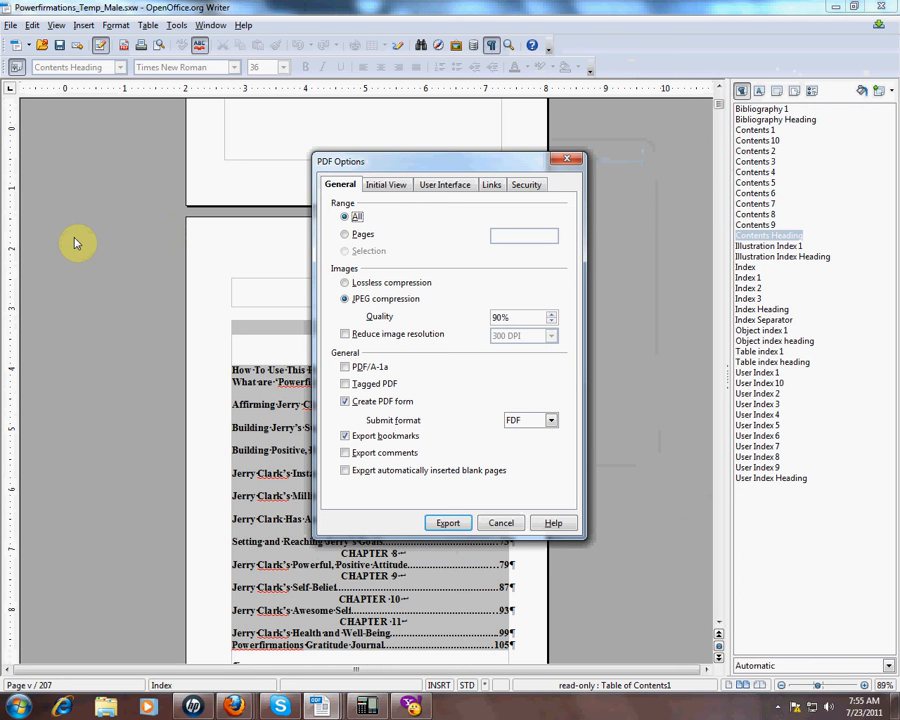
# Step: Export the PDF with the recipient's name replacing Temp_Male in the file name
pyautogui.click(445, 524)
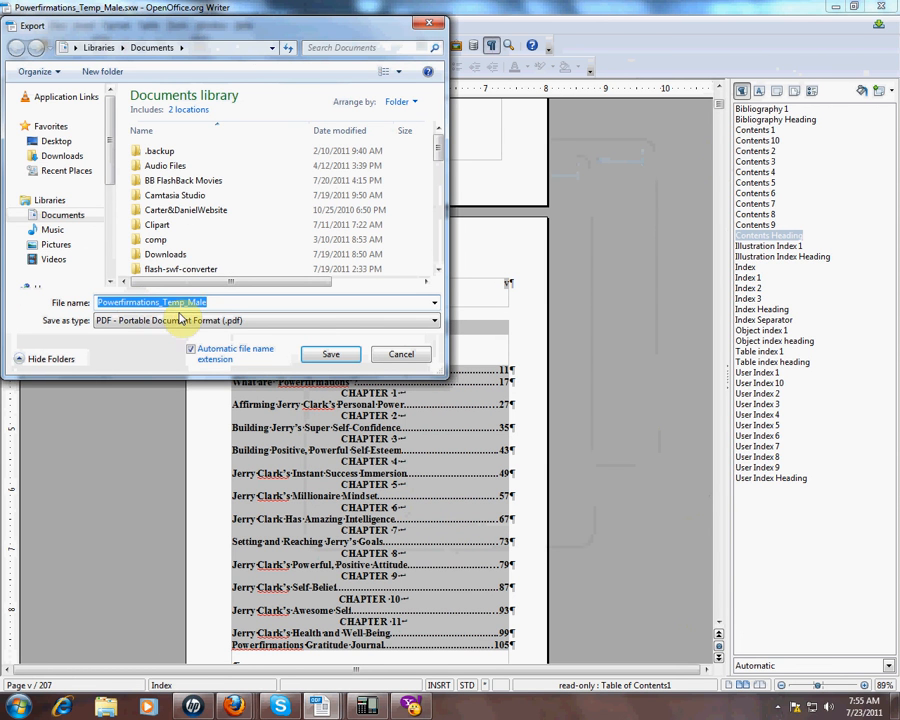
pyautogui.click(214, 303)
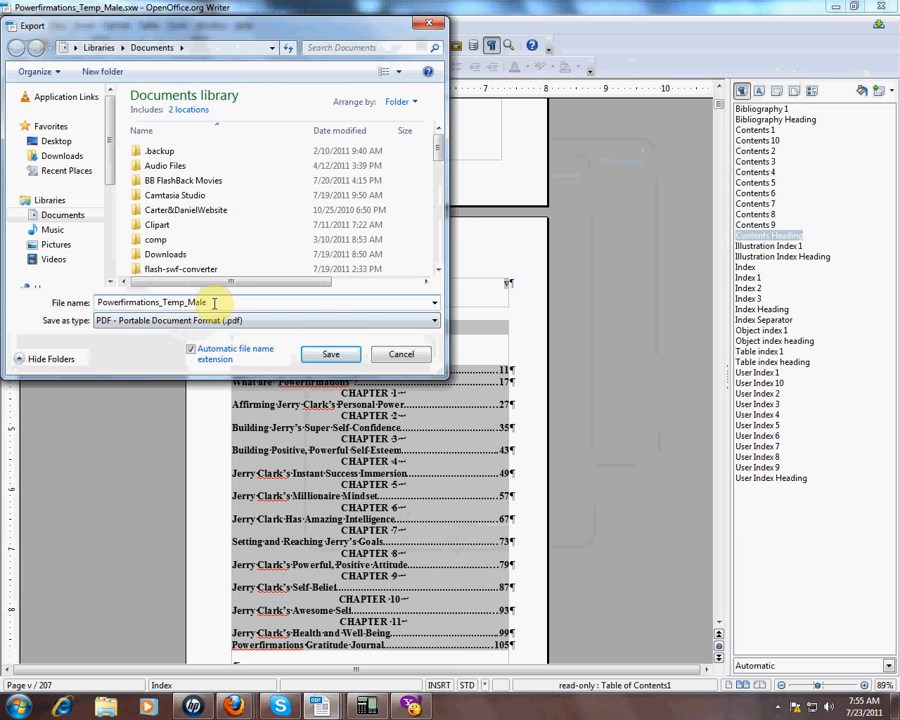
pyautogui.press('BackSpace')
pyautogui.press('BackSpace')
pyautogui.press('BackSpace')
pyautogui.press('BackSpace')
pyautogui.press('BackSpace')
pyautogui.press('BackSpace')
pyautogui.press('BackSpace')
pyautogui.press('BackSpace')
pyautogui.press('BackSpace')
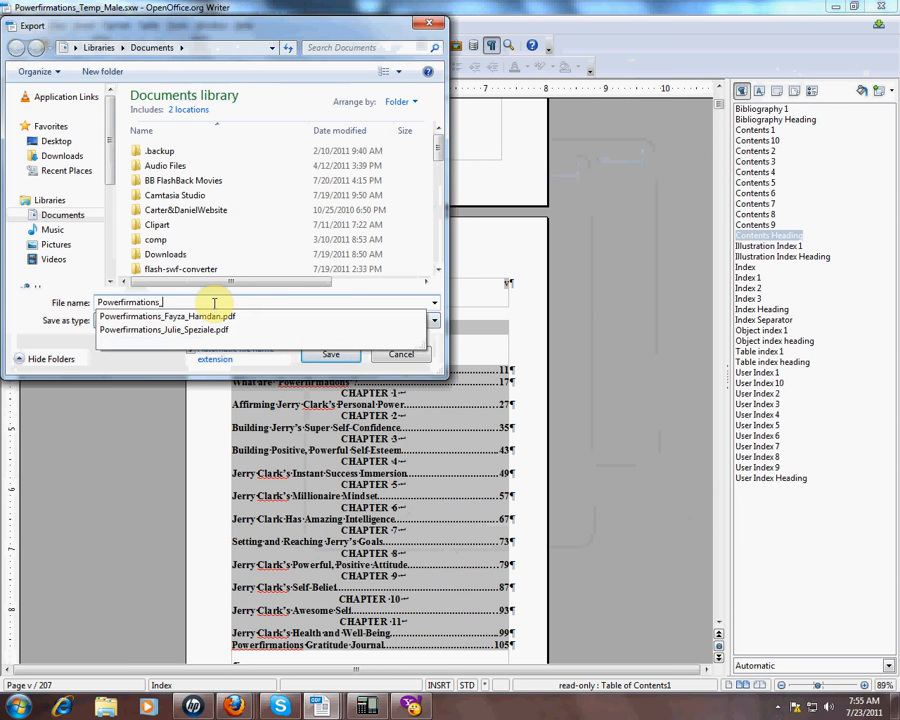
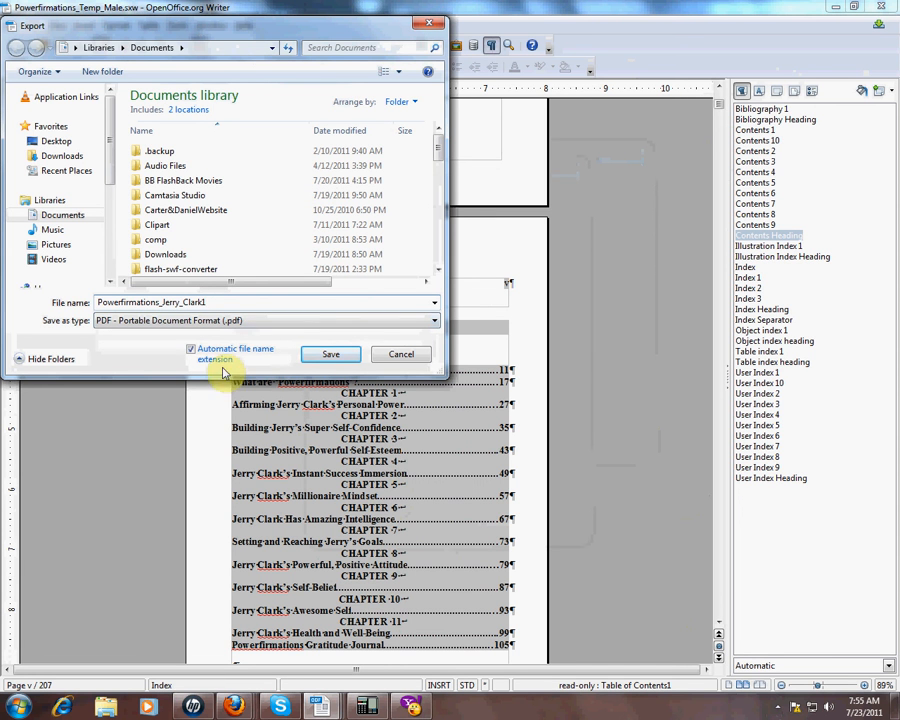
pyautogui.click(329, 356)
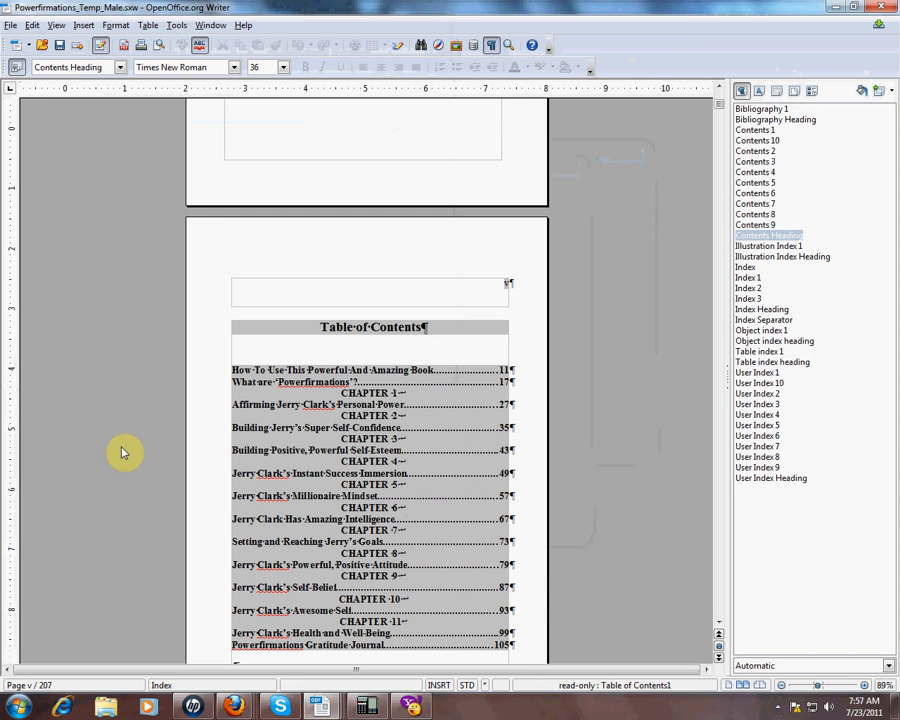
# Step: Jump ahead to the personalized affirmations on page 43 and show the hidden taskbar icons
pyautogui.scroll(-8, 122, 453)
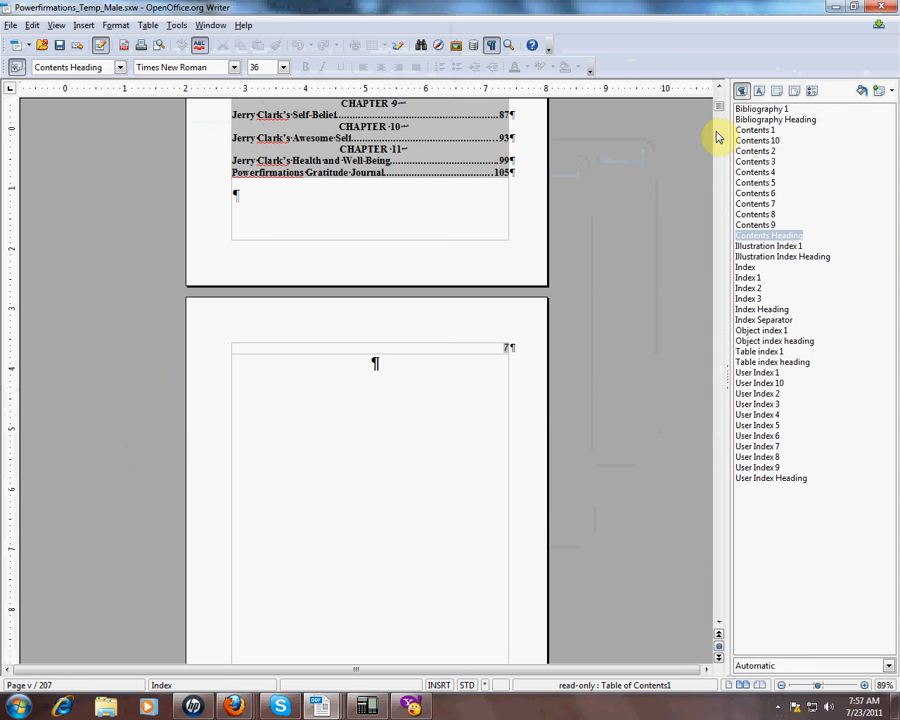
pyautogui.moveTo(718, 110); pyautogui.dragTo(718, 199)
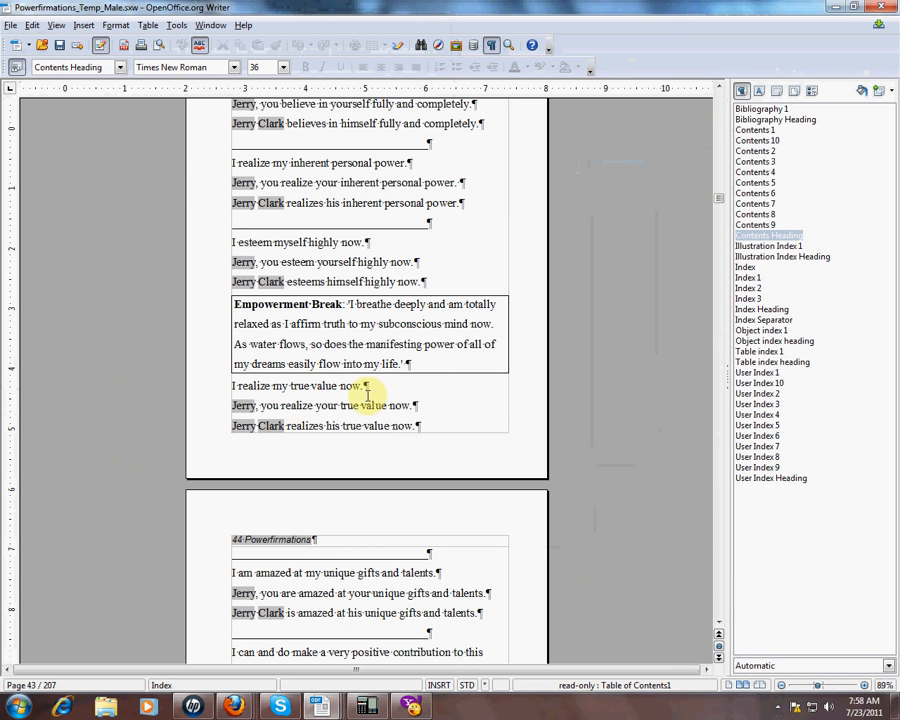
pyautogui.click(779, 711)
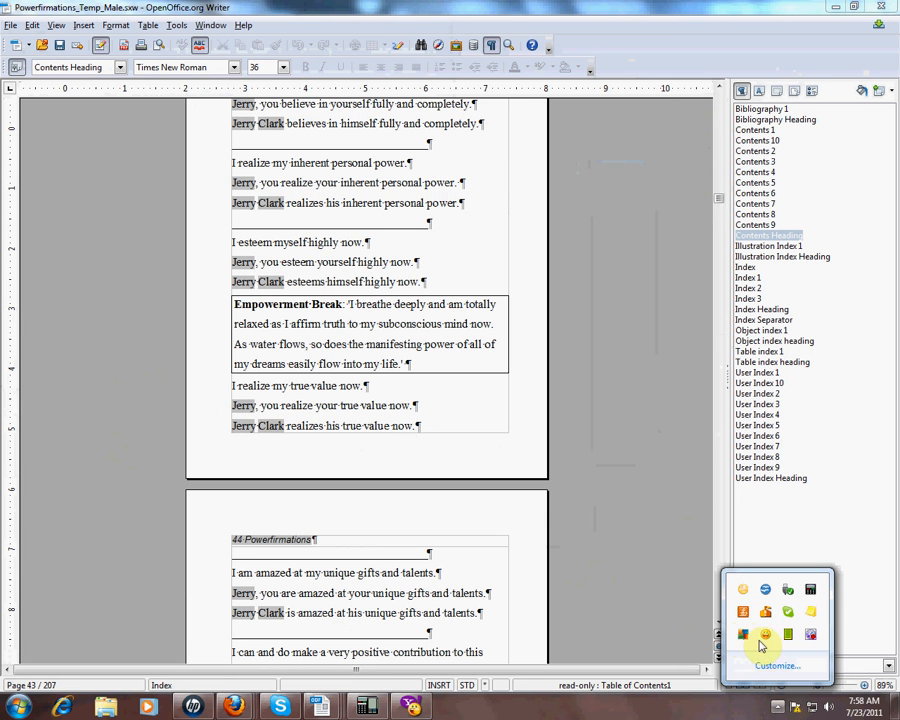